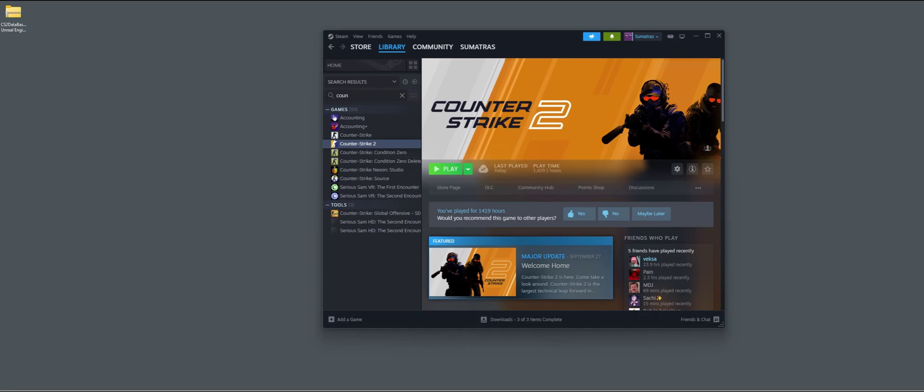
Extract the desktop CS2DataBasicEdition zip to its suggested folder
click(13, 36)
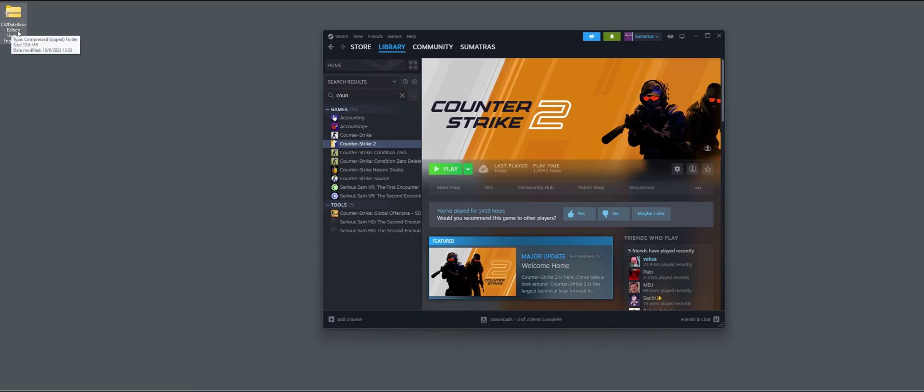
right_click(21, 19)
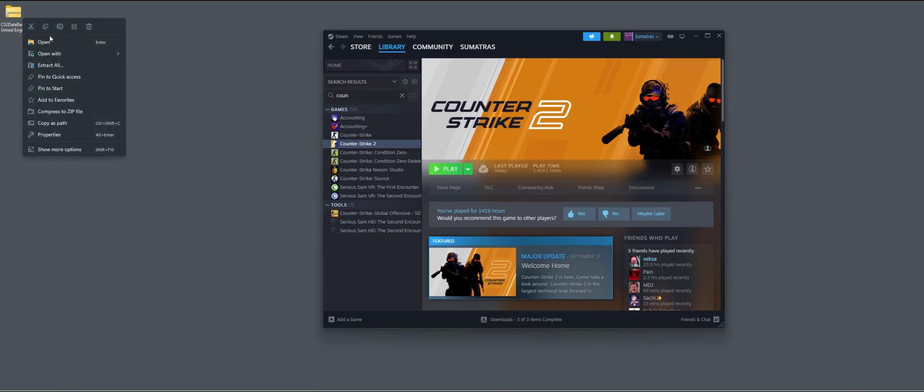
click(60, 65)
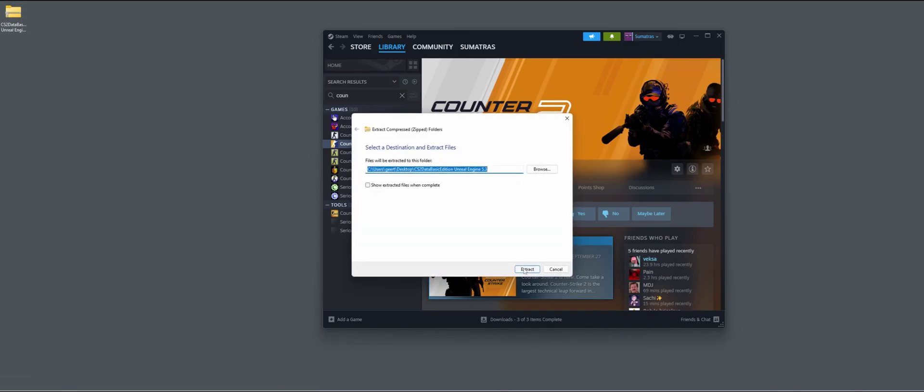
key(Return)
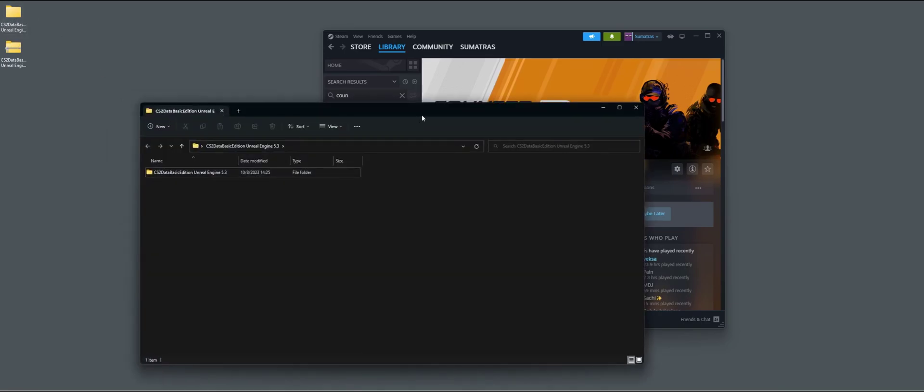
Open the CS2DataBasicEdition Unreal Engine 5.3 folder and select the gamestate_integration_cs2data file
drag(645, 178, 324, 178)
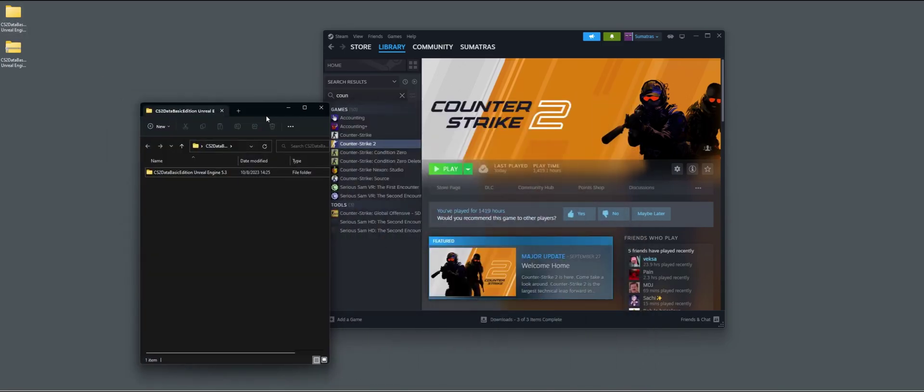
drag(265, 113, 161, 55)
double_click(97, 117)
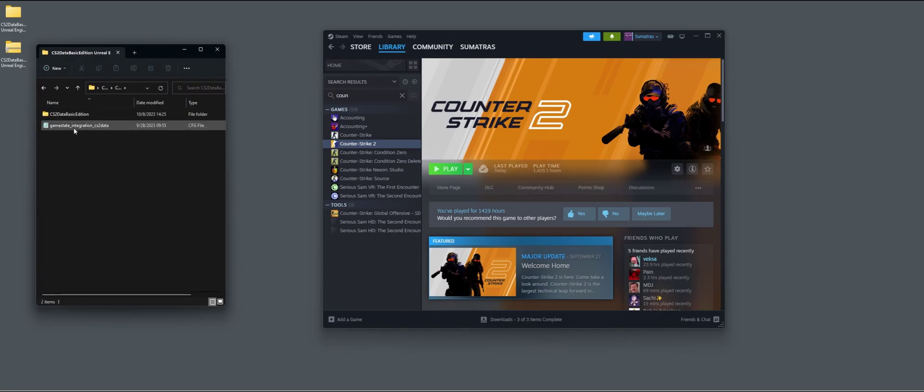
click(74, 127)
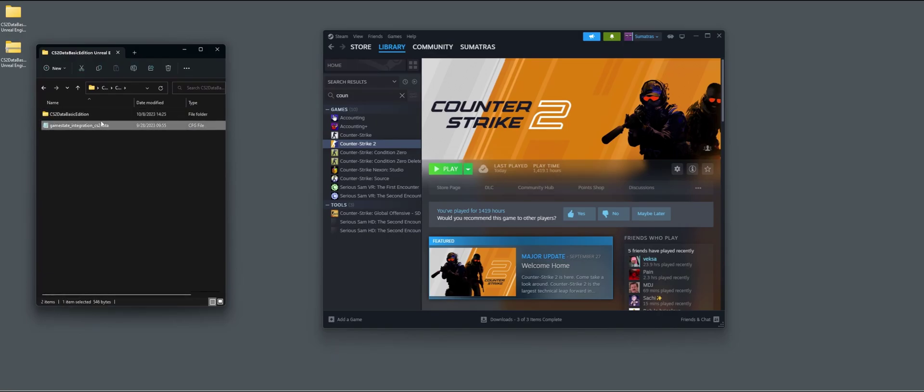
Browse Counter-Strike 2's local installation files from Steam
right_click(361, 146)
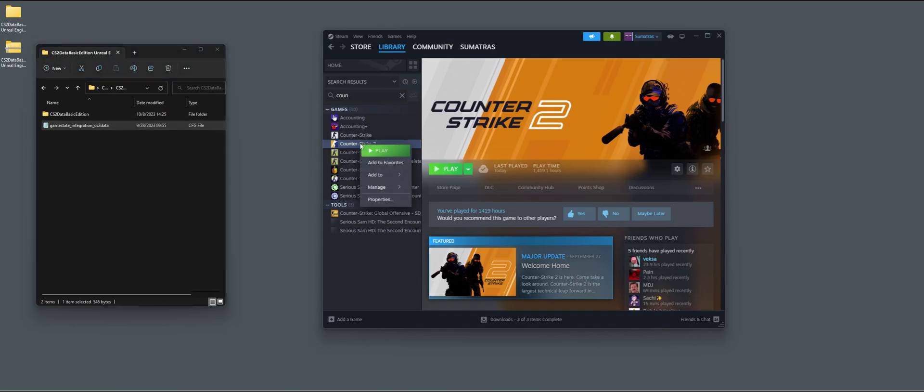
mouse_move(385, 189)
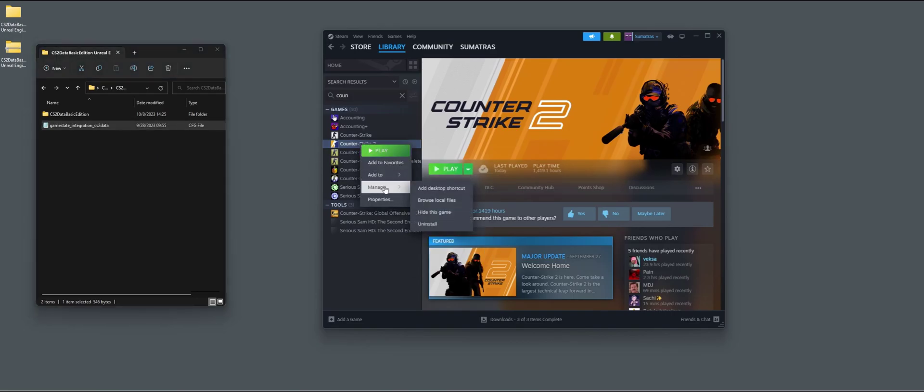
click(437, 199)
drag(159, 62, 405, 61)
Copy gamestate_integration_cs2data into the game\csgo\cfg folder
double_click(308, 169)
double_click(300, 157)
double_click(306, 136)
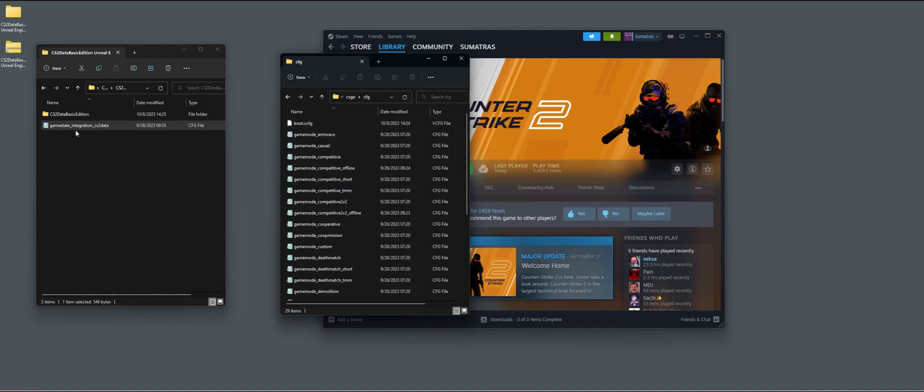
drag(75, 126, 368, 200)
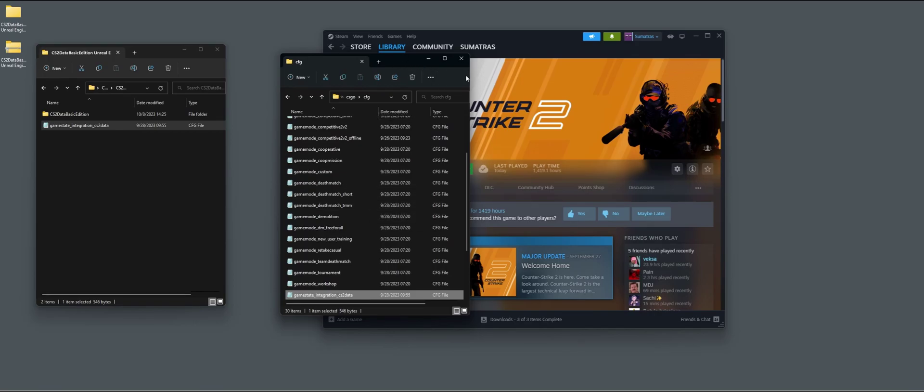
Open gamestate_integration_cs2data in Notepad, check the localhost and 3000 parts of its uri, then close it
double_click(340, 295)
drag(95, 97, 137, 97)
click(124, 96)
click(133, 96)
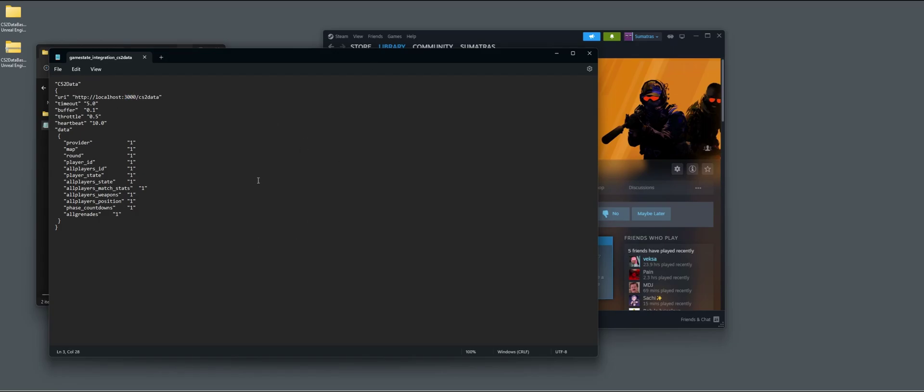
drag(133, 97, 161, 97)
click(589, 54)
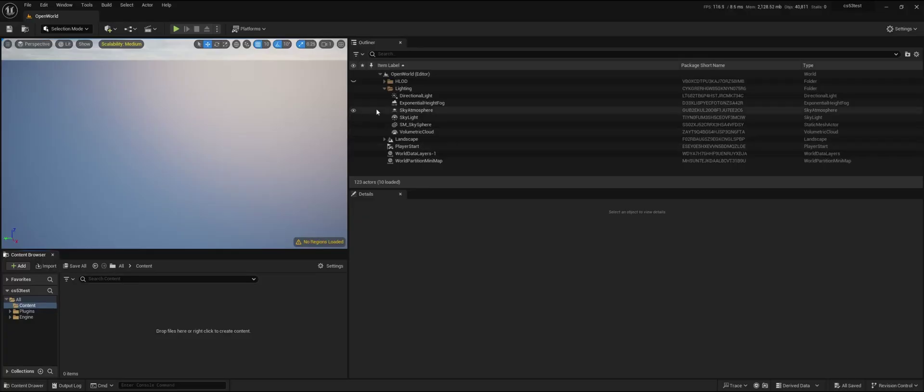
Widen the viewport and confirm CS2Data Basic Edition 1.0 is enabled under Virtual Production plugins
drag(348, 118, 453, 121)
click(43, 6)
click(67, 117)
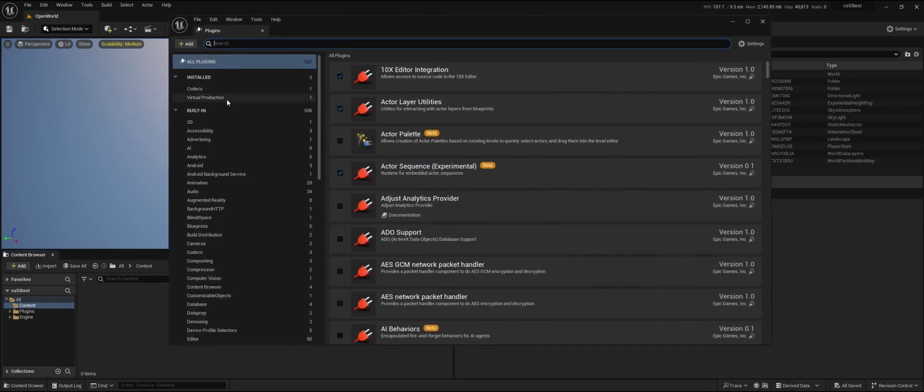
click(239, 99)
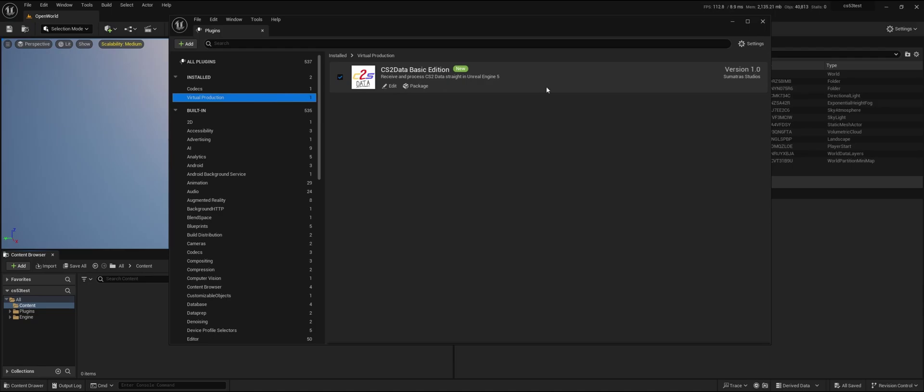
Close Plugins, create an Actor-based Blueprint Class named CS2Data in Content, and open it
click(763, 22)
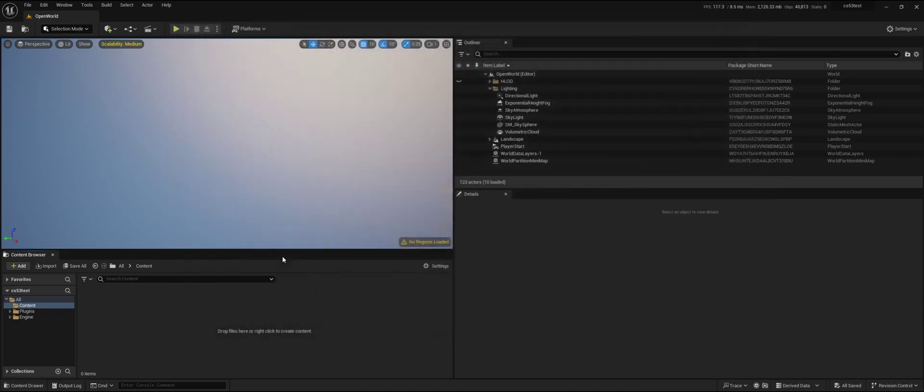
click(521, 124)
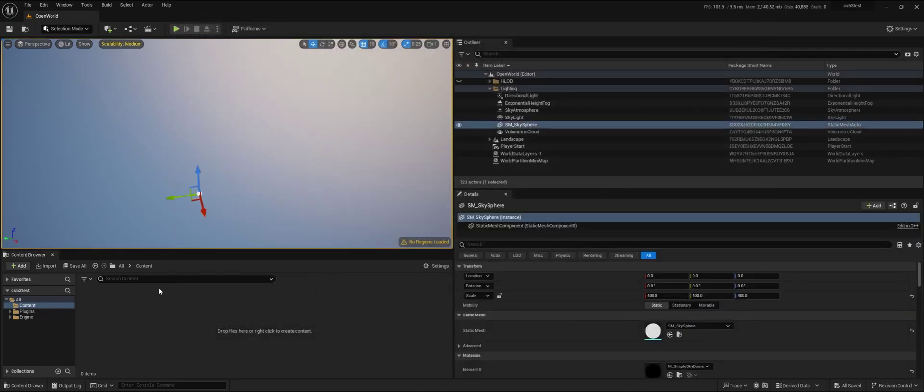
right_click(121, 304)
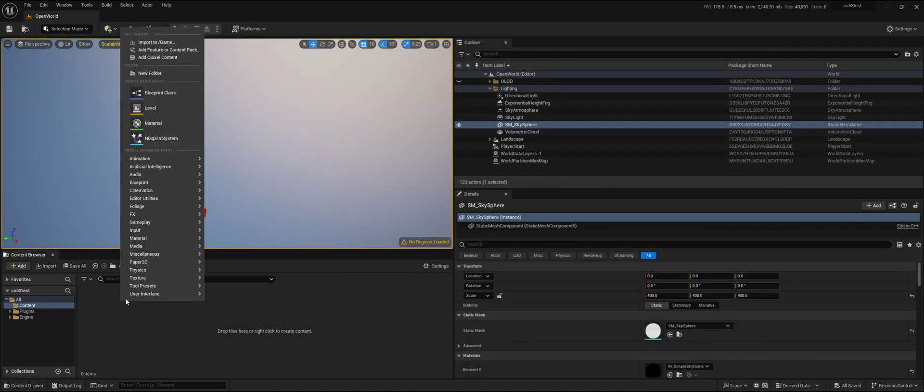
click(169, 94)
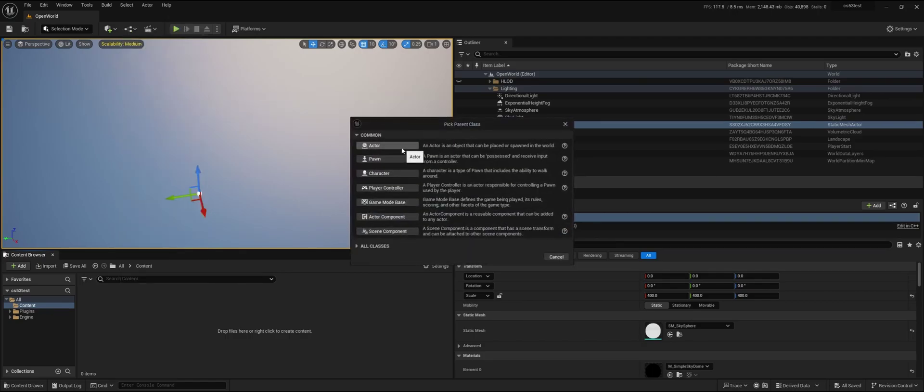
click(401, 147)
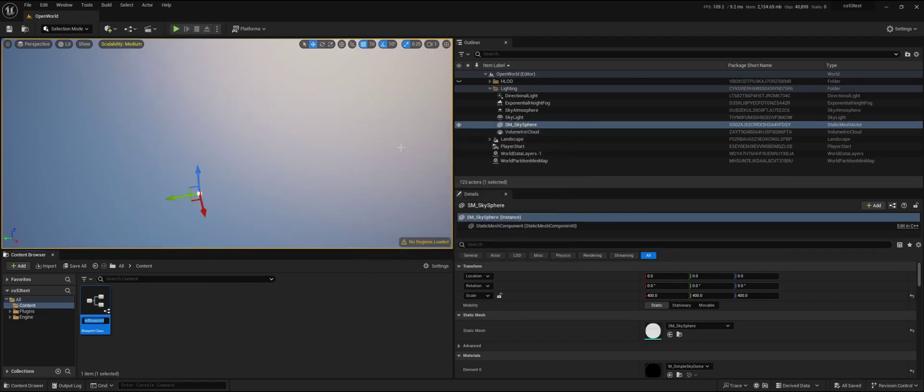
text(CS2Data)
key(Return)
double_click(99, 304)
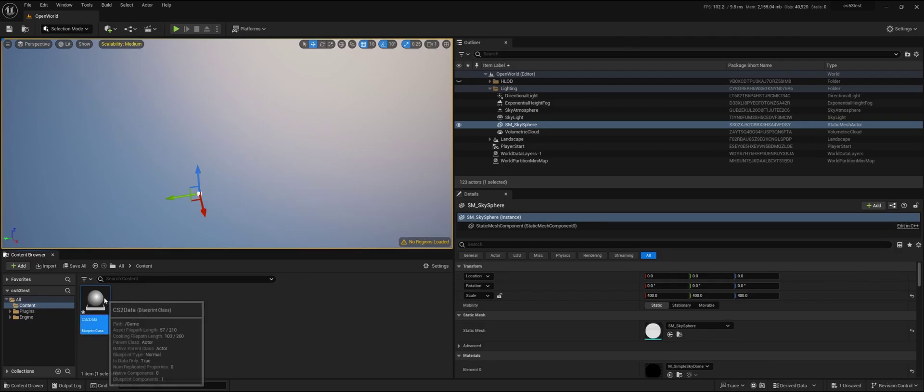
Delete the unused overlap and tick event nodes from the event graph
drag(535, 195, 381, 42)
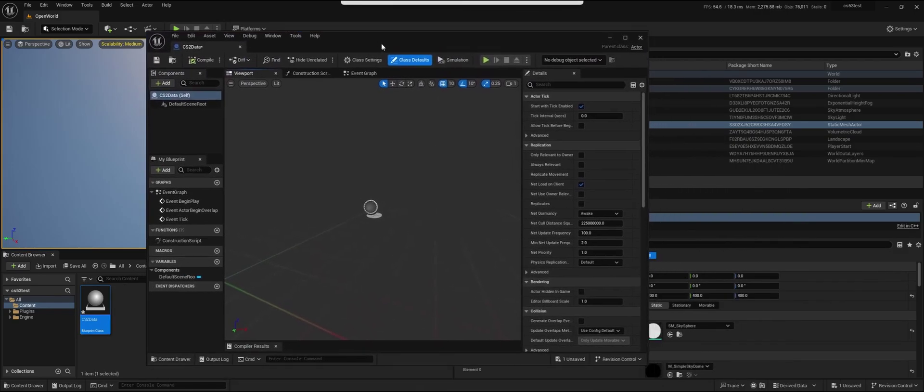
click(364, 72)
drag(419, 153, 261, 316)
key(Delete)
right_drag(298, 200, 289, 286)
Add a Create CS2 Server node (port 3000) after Event BeginPlay
drag(323, 207, 434, 164)
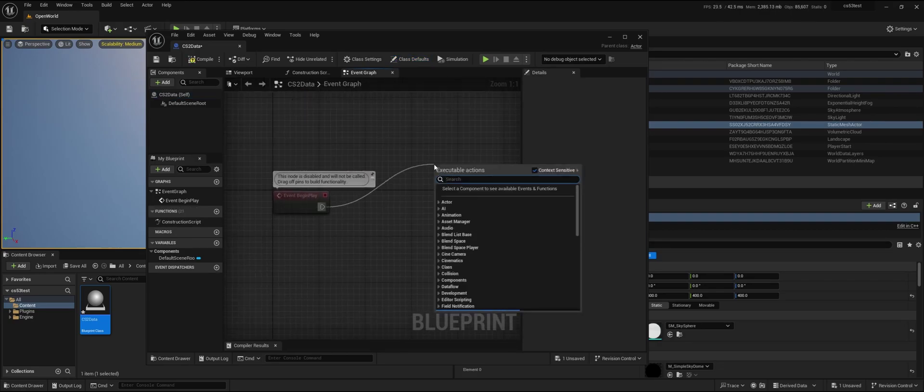
text(c)
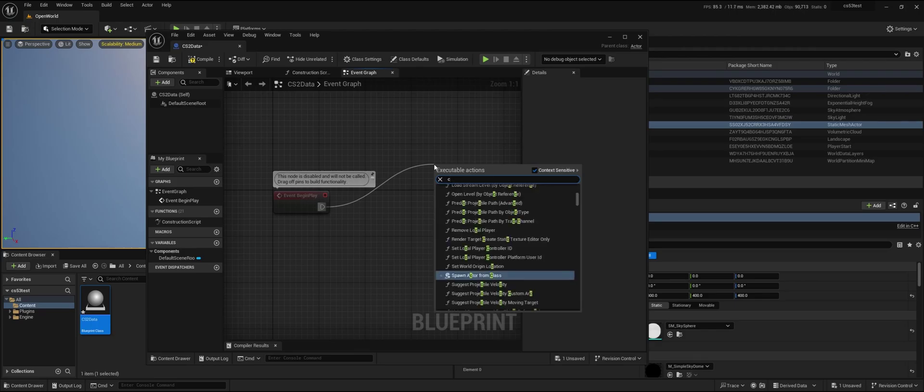
text(s2)
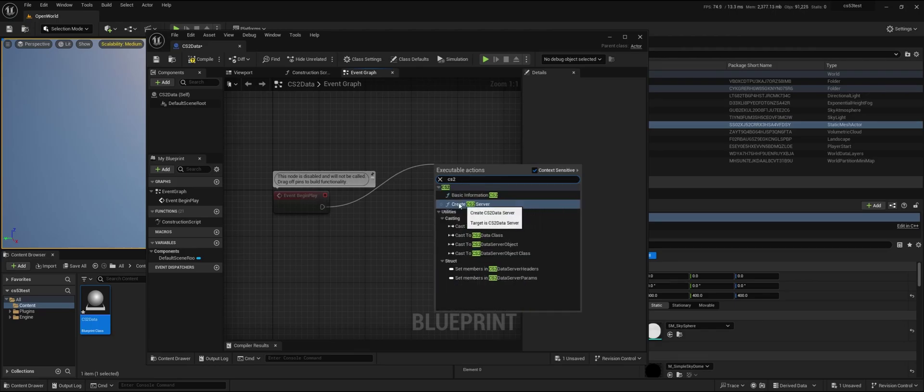
click(460, 204)
drag(467, 168, 444, 197)
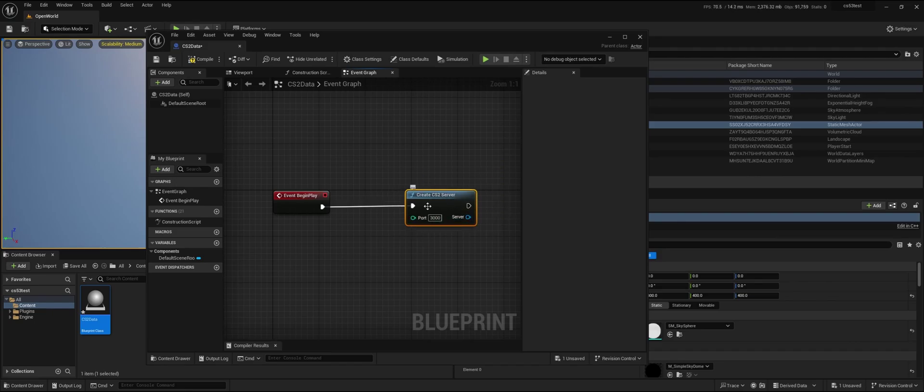
right_drag(465, 222, 299, 222)
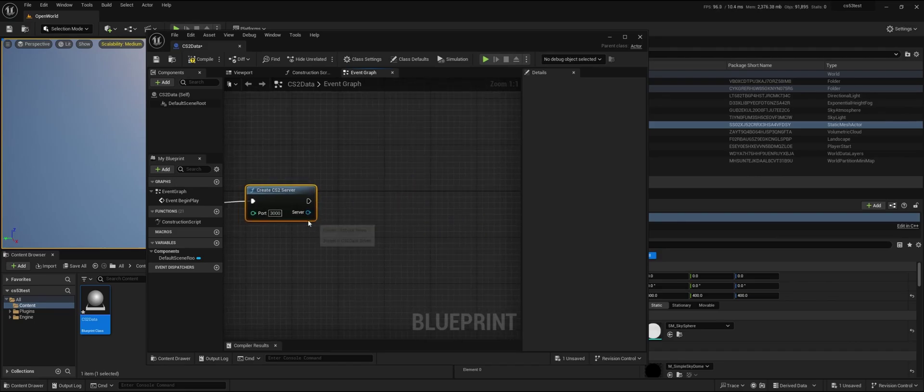
Promote the created server output to a variable named Server
drag(302, 218, 379, 184)
click(419, 226)
click(400, 188)
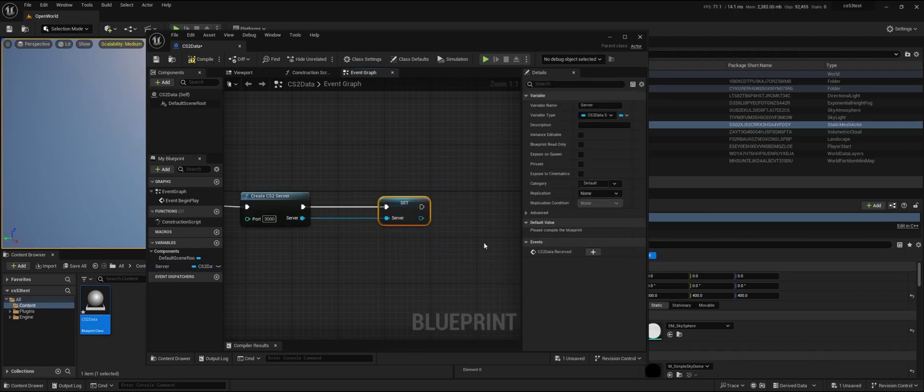
right_drag(488, 201, 397, 215)
Add a Start CS2 Server node for the stored Server after the SET
right_click(386, 200)
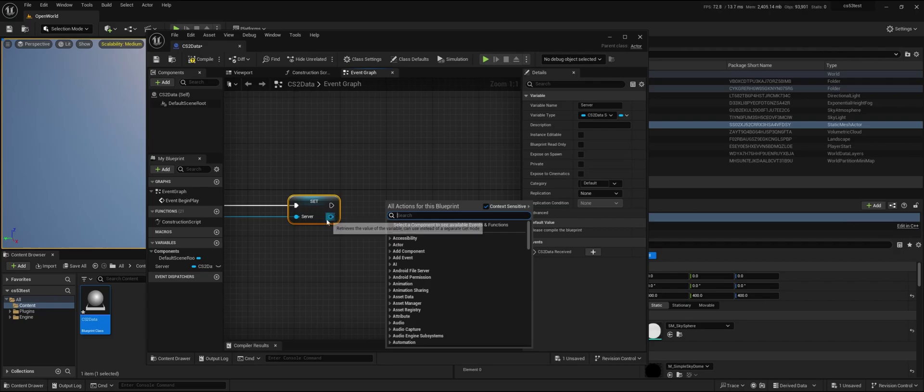
drag(331, 216, 381, 198)
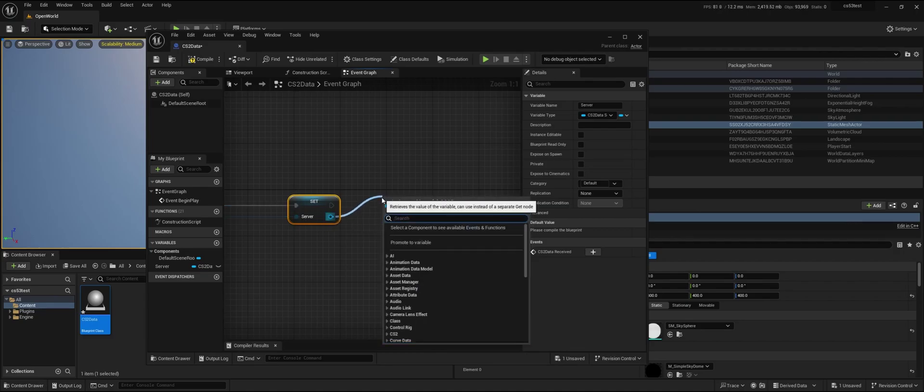
text(start)
click(417, 235)
right_drag(332, 230, 438, 218)
right_drag(503, 216, 330, 221)
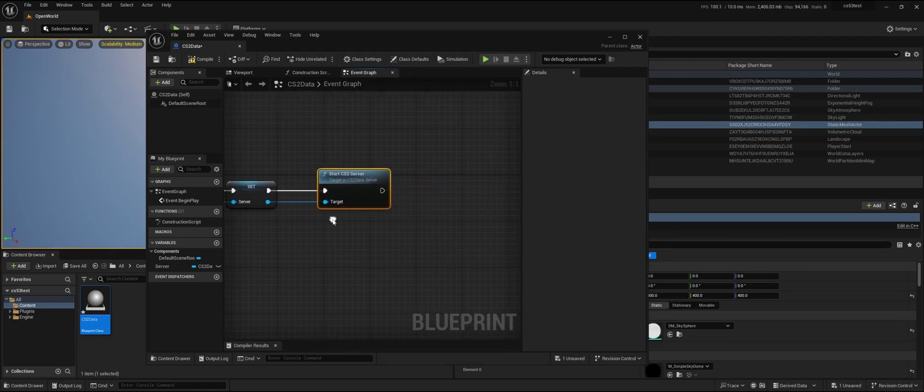
Add a Bind Event to CS2Data Received node wired after Start CS2 Server
drag(383, 190, 443, 172)
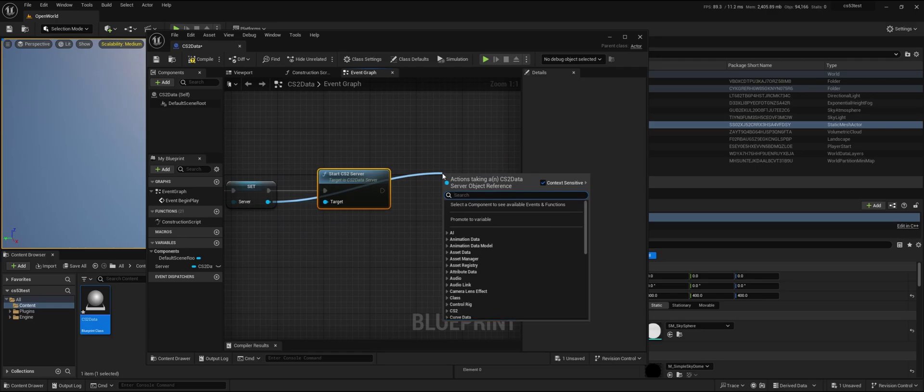
text(bind)
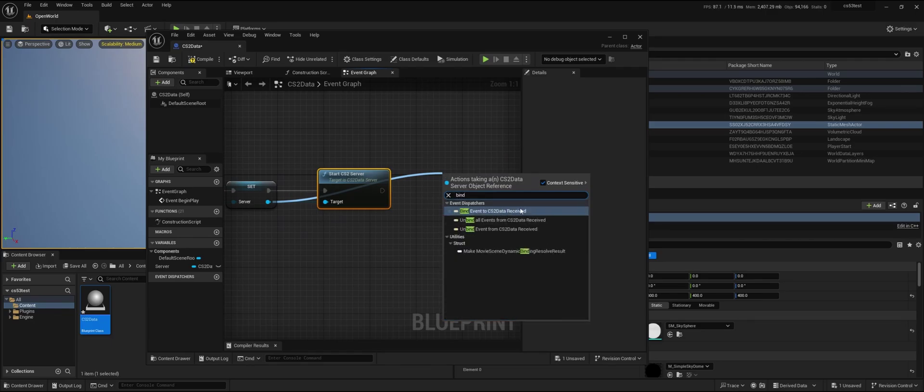
click(484, 211)
drag(382, 190, 481, 189)
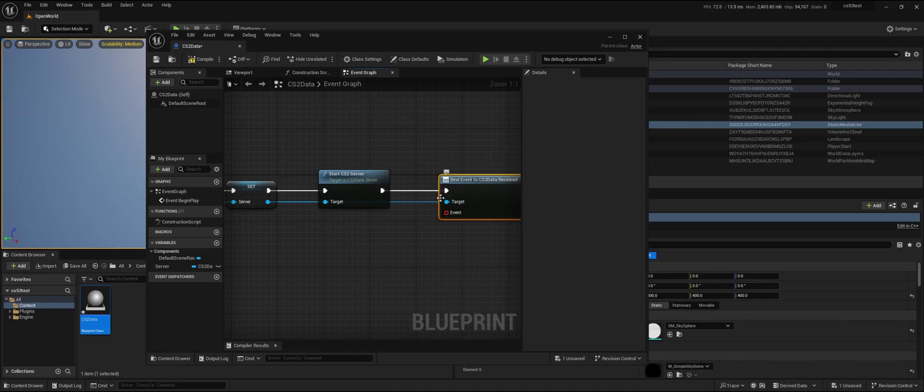
right_drag(444, 216, 365, 185)
Create a custom event named Data Received on the bind node's Event pin
drag(365, 181, 312, 228)
text(cust)
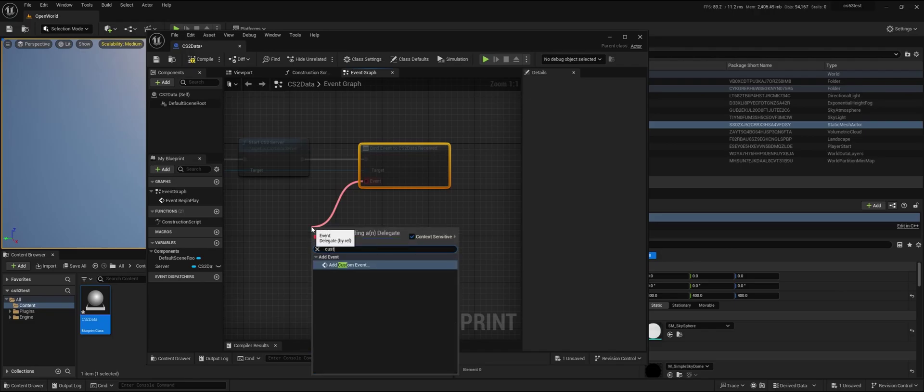
key(Return)
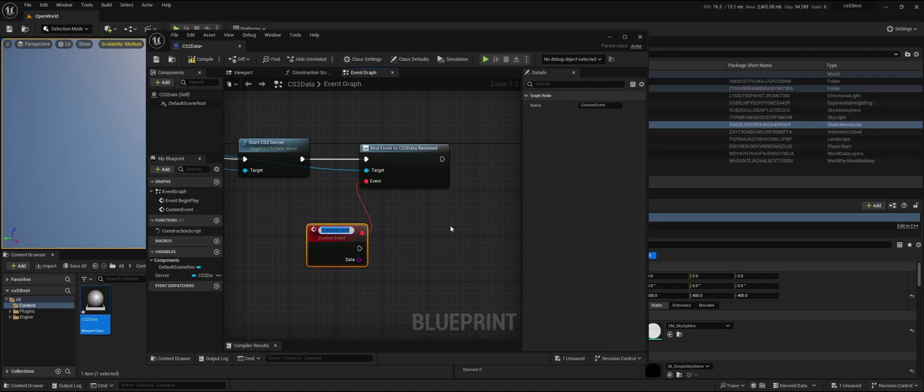
text(Data)
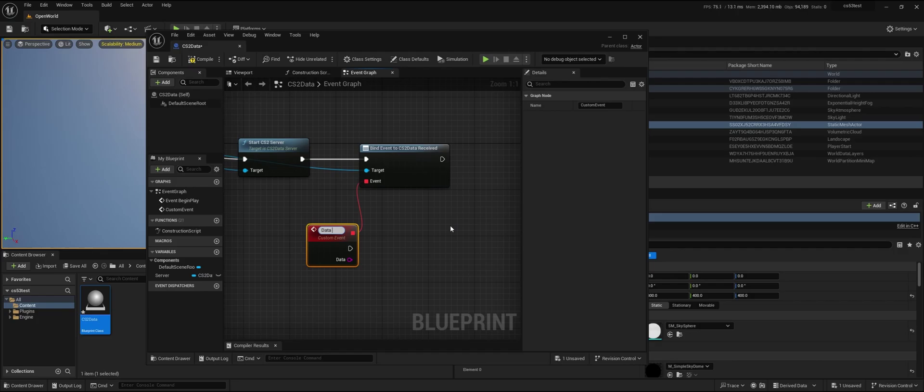
text( Received)
key(Return)
Add a Basic Information CS2 node and wire Data Received's exec and Data into it
right_drag(408, 238, 320, 244)
right_click(314, 229)
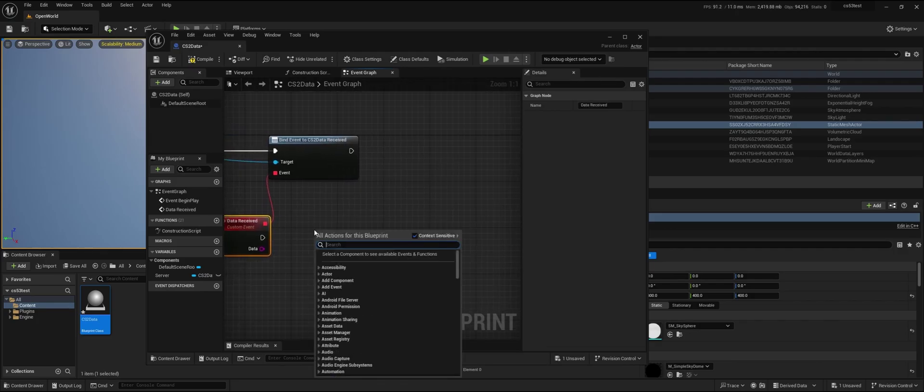
text(basic)
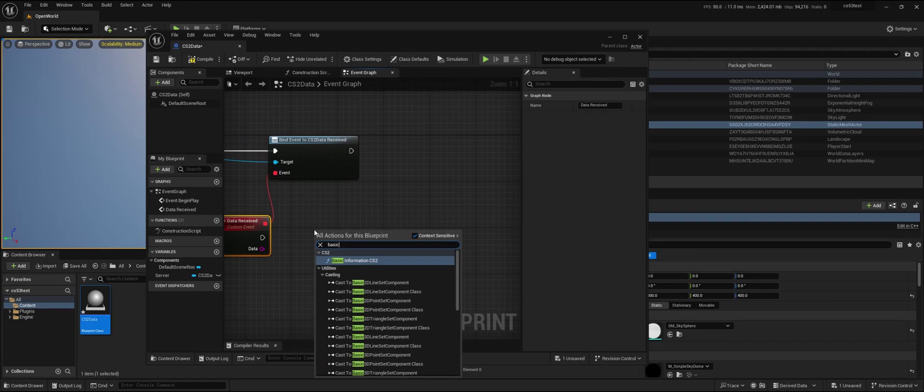
key(Return)
drag(262, 238, 328, 249)
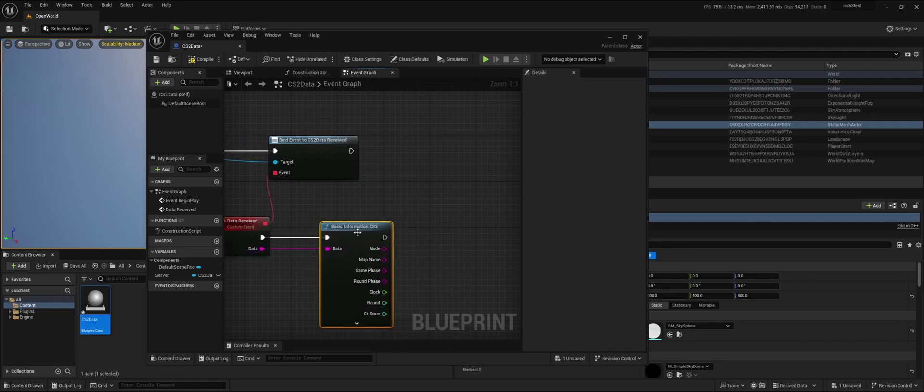
Save the CS2Data blueprint
right_drag(304, 200, 311, 168)
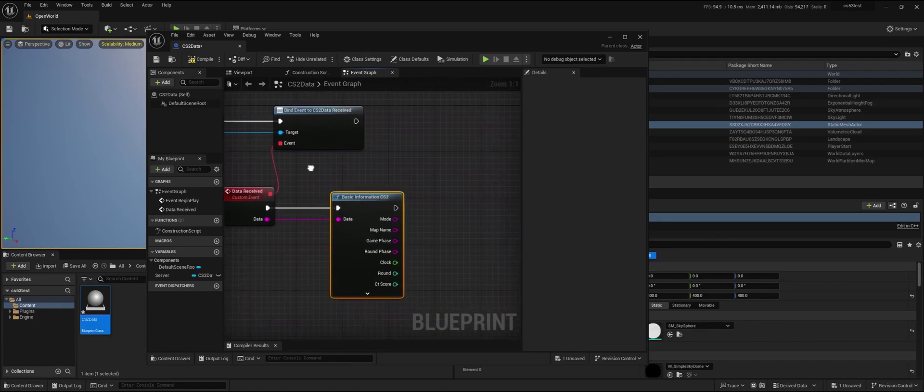
click(156, 59)
drag(320, 45, 368, 57)
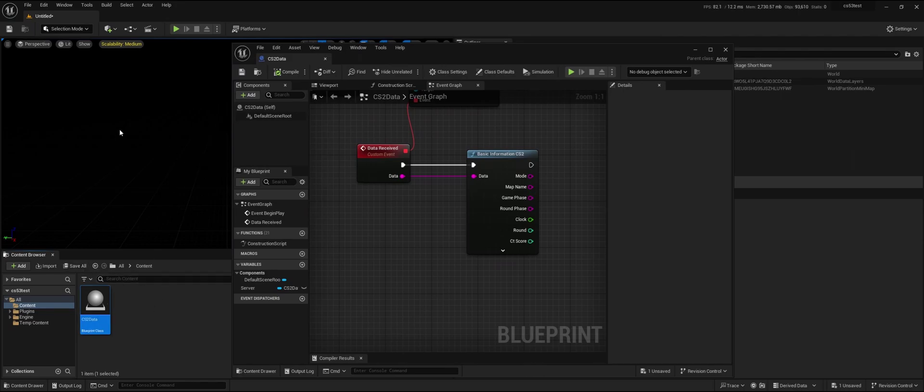
Drop a CS2Data actor into the level and wire Basic Information CS2's exec and Clock into Print String
drag(96, 309, 182, 184)
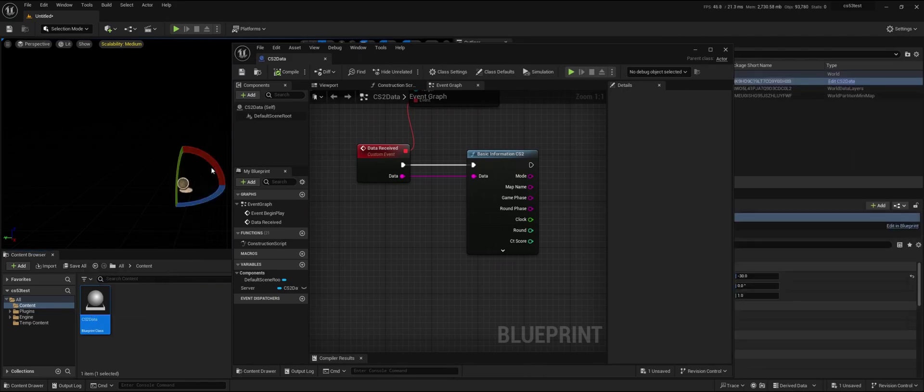
right_drag(539, 176, 380, 183)
right_click(423, 189)
text(print)
key(Return)
drag(453, 177, 453, 165)
drag(362, 172, 431, 172)
drag(362, 226, 435, 185)
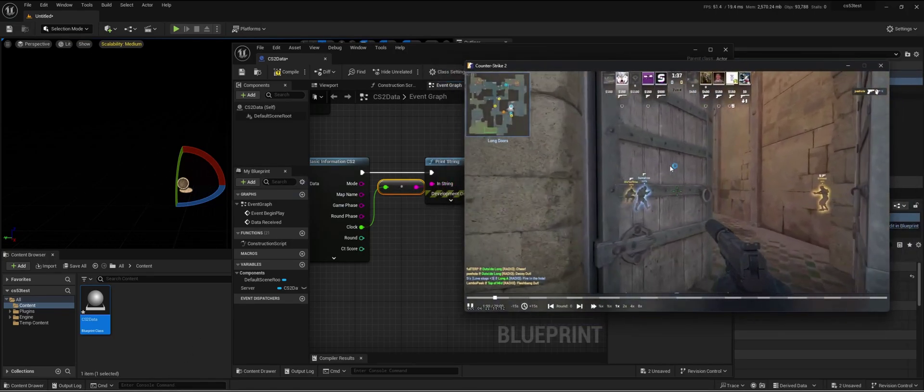
Compile and save the blueprint, play the level, and bring Counter-Strike 2 forward
click(284, 72)
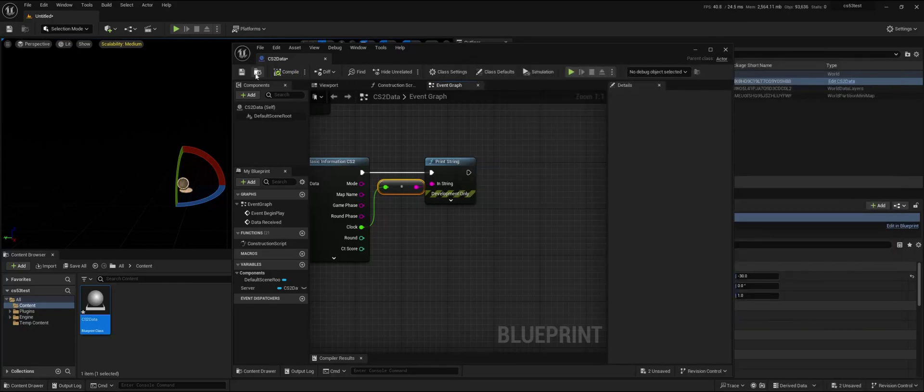
click(571, 72)
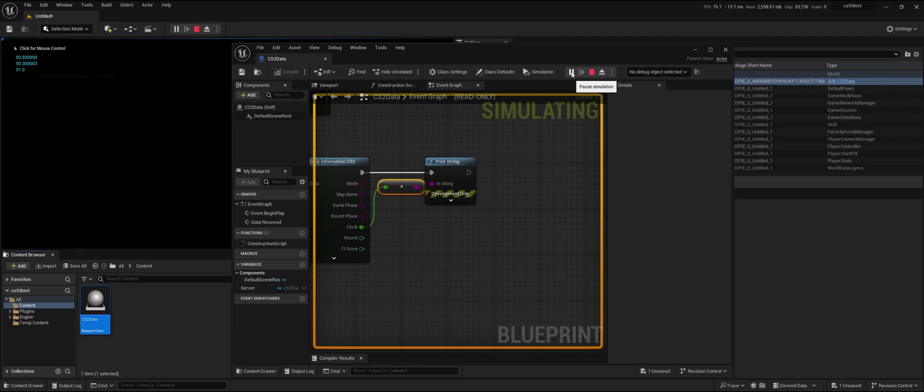
double_click(660, 16)
drag(660, 18, 243, 35)
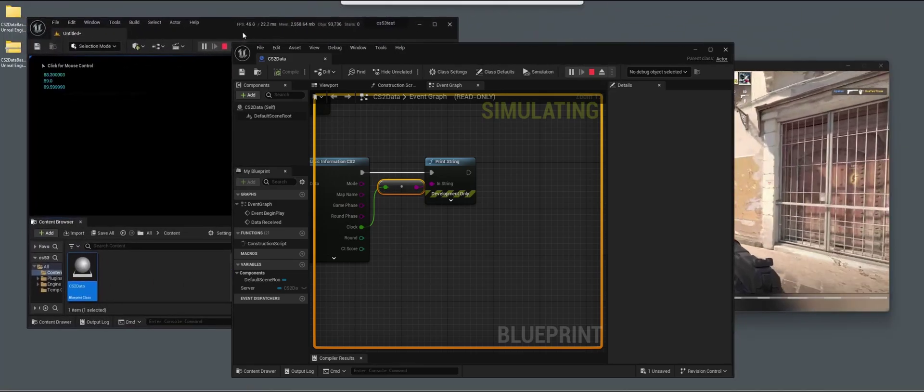
key(alt+Tab)
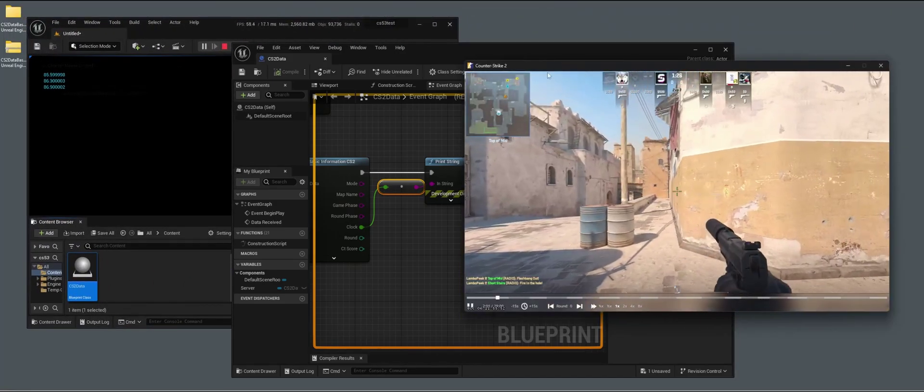
Expand Basic Information CS2 in the blueprint editor to show all its outputs
click(395, 147)
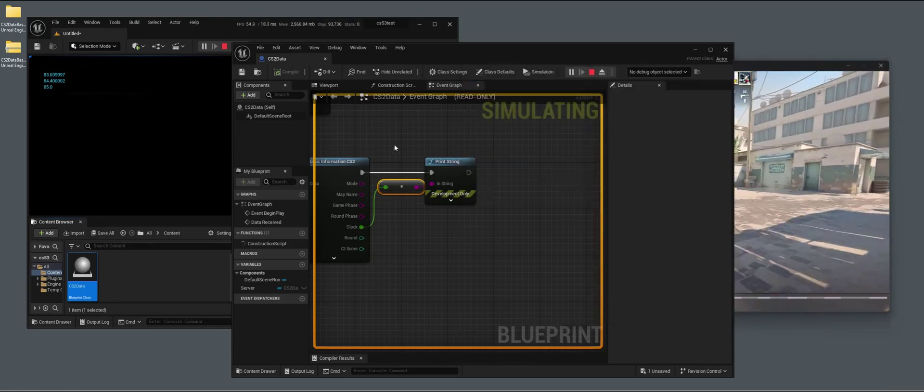
right_drag(395, 147, 491, 103)
click(439, 214)
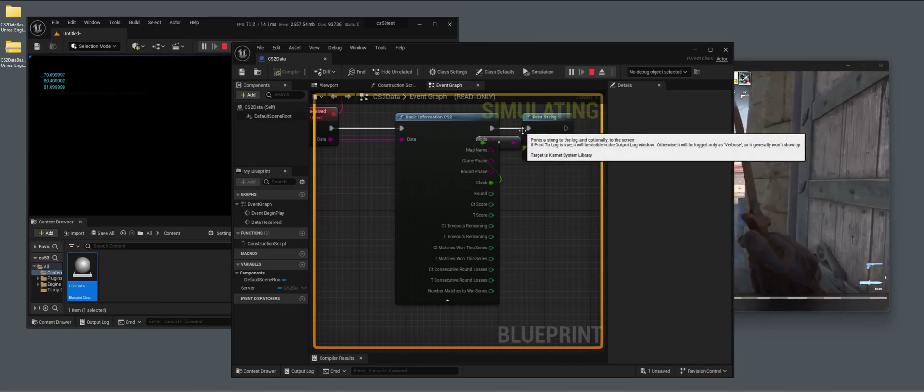